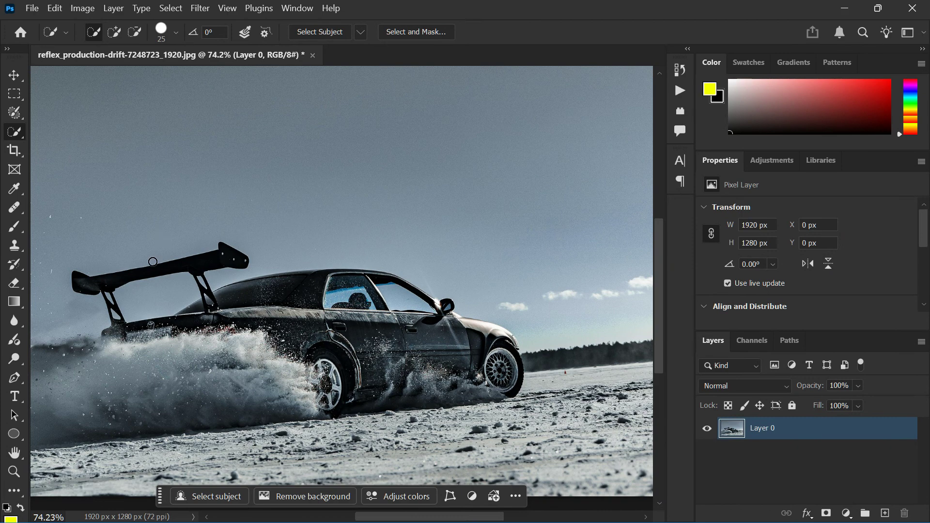
- Select the whole car with the Quick Selection tool, leaving out the gap beneath the rear spoiler
{"action": "left_click", "coordinate": [16, 94]}
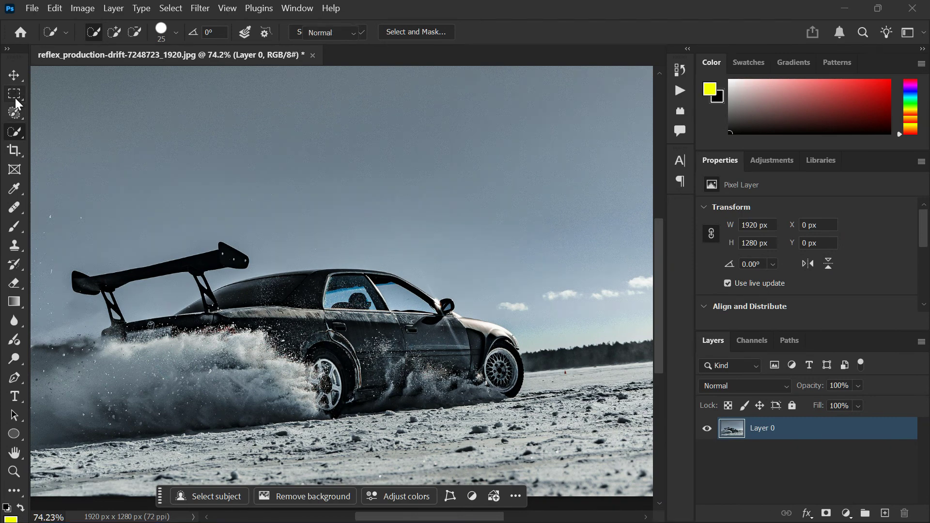
{"action": "left_click", "coordinate": [15, 112]}
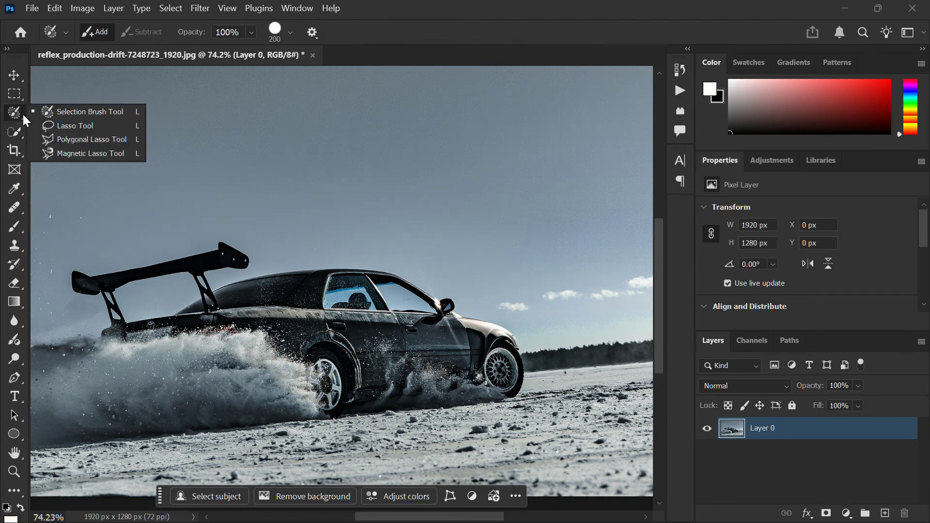
{"action": "left_click", "coordinate": [46, 124]}
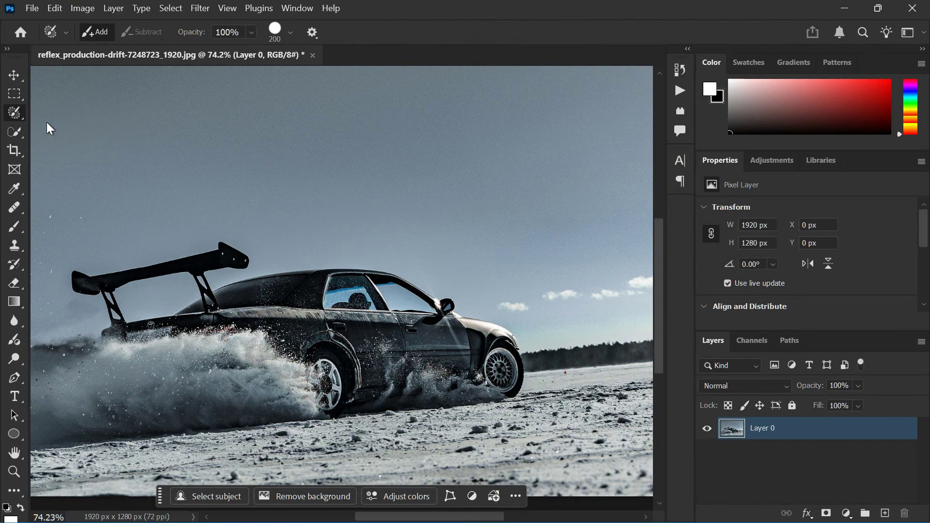
{"action": "left_click", "coordinate": [20, 131]}
{"action": "left_click", "coordinate": [18, 135]}
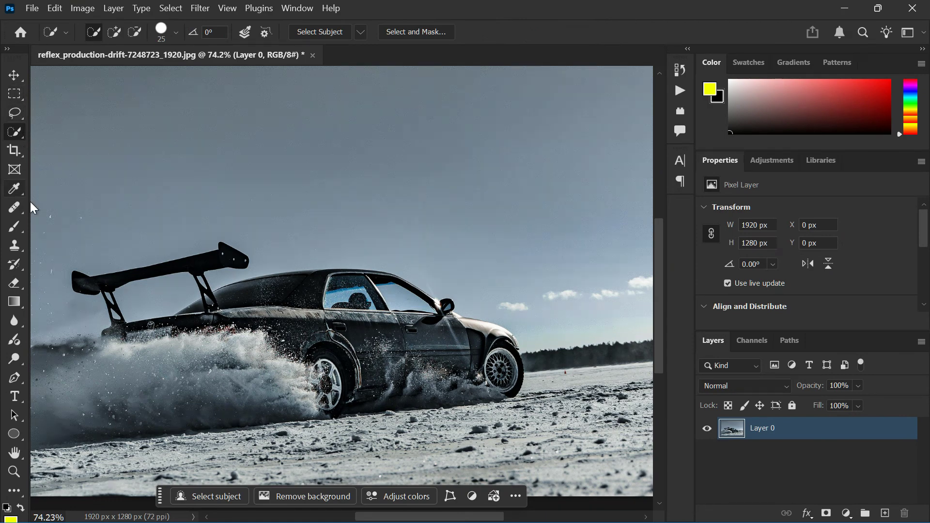
{"action": "mouse_move", "coordinate": [86, 285]}
{"action": "left_mouse_down"}
{"action": "mouse_move", "coordinate": [131, 280]}
{"action": "mouse_move", "coordinate": [189, 301]}
{"action": "mouse_move", "coordinate": [339, 296]}
{"action": "mouse_move", "coordinate": [444, 318]}
{"action": "mouse_move", "coordinate": [499, 334]}
{"action": "mouse_move", "coordinate": [504, 378]}
{"action": "mouse_move", "coordinate": [388, 388]}
{"action": "mouse_move", "coordinate": [299, 337]}
{"action": "mouse_move", "coordinate": [326, 374]}
{"action": "left_mouse_up"}
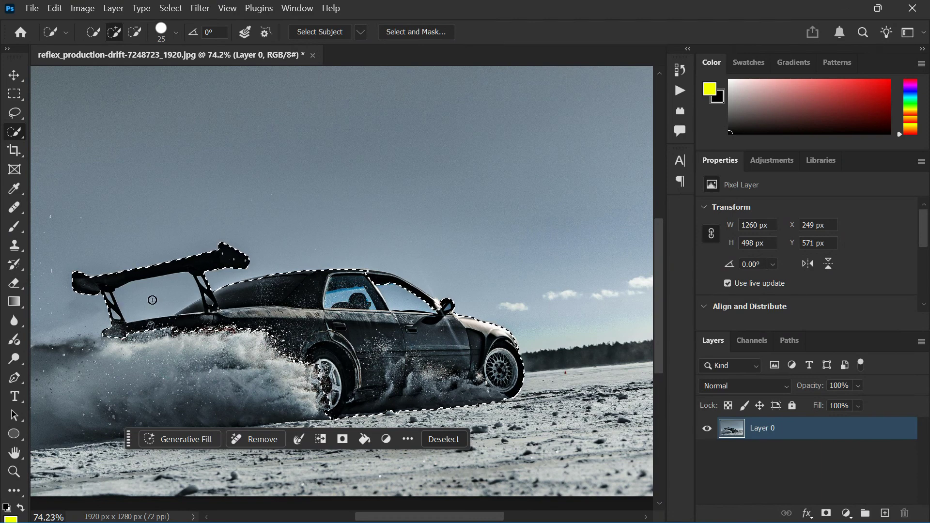
{"action": "key", "text": "alt"}
- Feather the quick selection around the car
{"action": "left_click", "coordinate": [407, 439]}
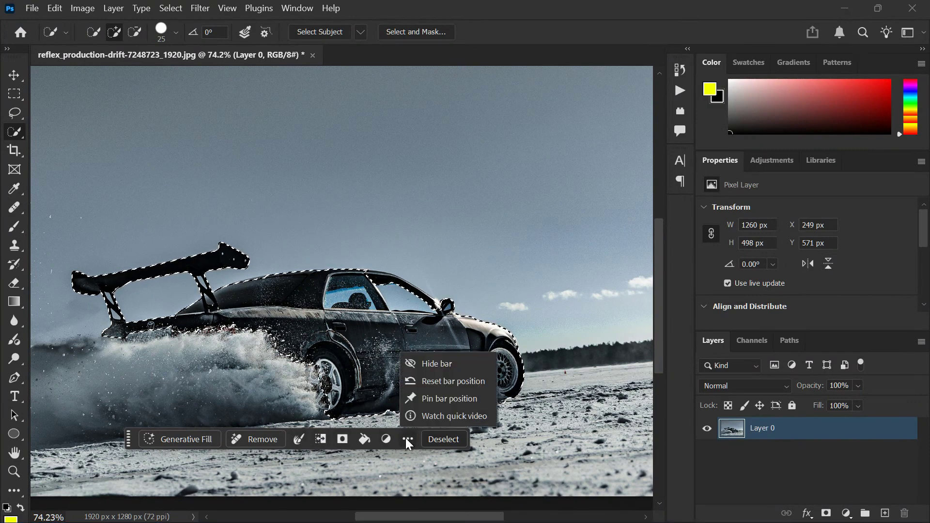
{"action": "left_click", "coordinate": [406, 439]}
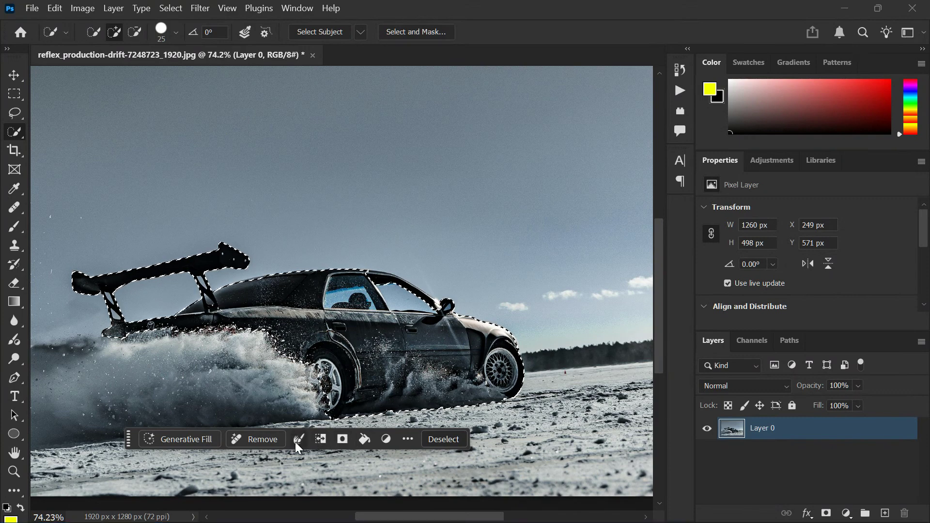
{"action": "left_click", "coordinate": [409, 439]}
{"action": "left_click", "coordinate": [408, 440]}
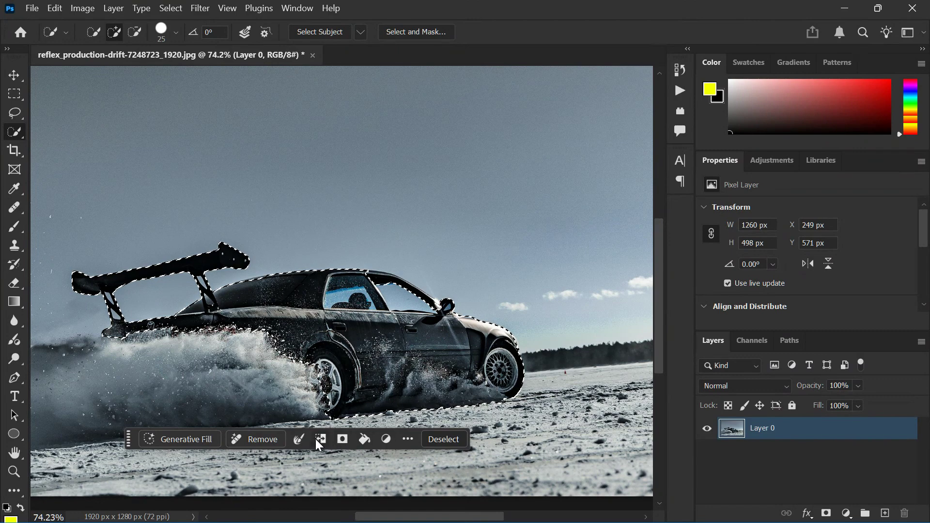
{"action": "left_click", "coordinate": [293, 437]}
{"action": "left_click", "coordinate": [305, 398]}
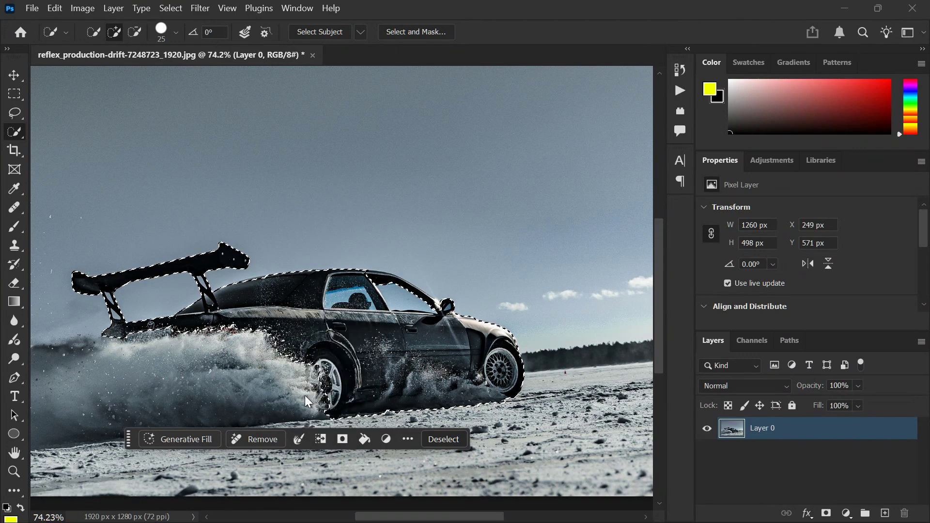
{"action": "left_click_drag", "start_coordinate": [364, 152], "coordinate": [352, 149]}
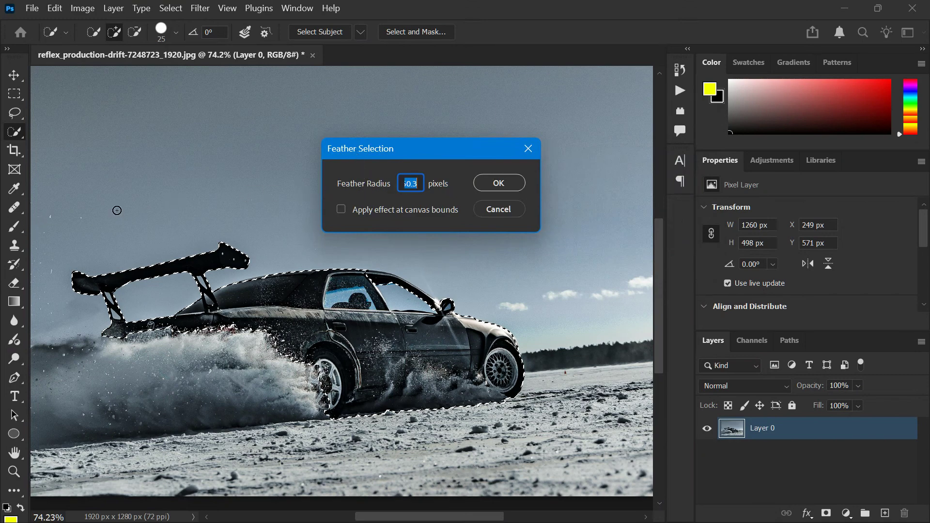
{"action": "left_click", "coordinate": [490, 185]}
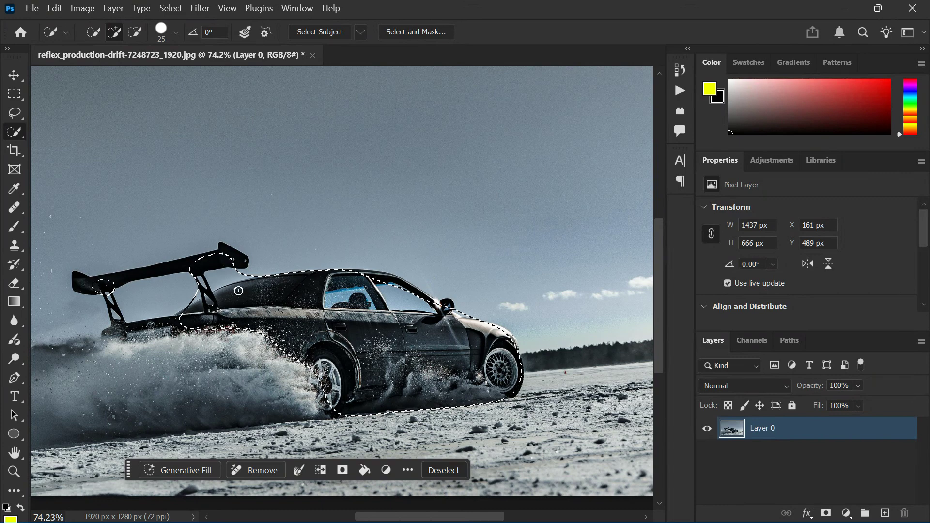
- Feather the car selection a second time with a smaller radius
{"action": "left_click", "coordinate": [300, 471]}
{"action": "left_click", "coordinate": [322, 427]}
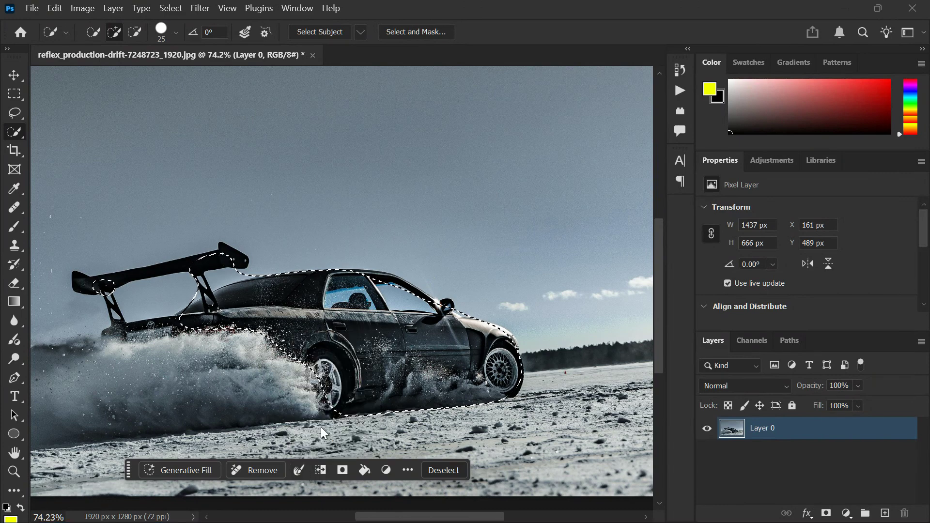
{"action": "left_click_drag", "start_coordinate": [379, 190], "coordinate": [311, 194]}
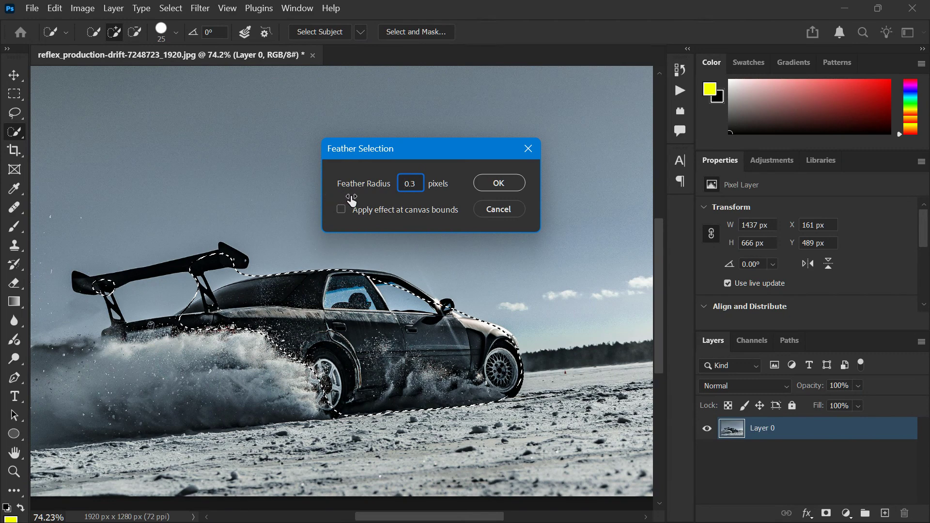
{"action": "key", "text": "Return"}
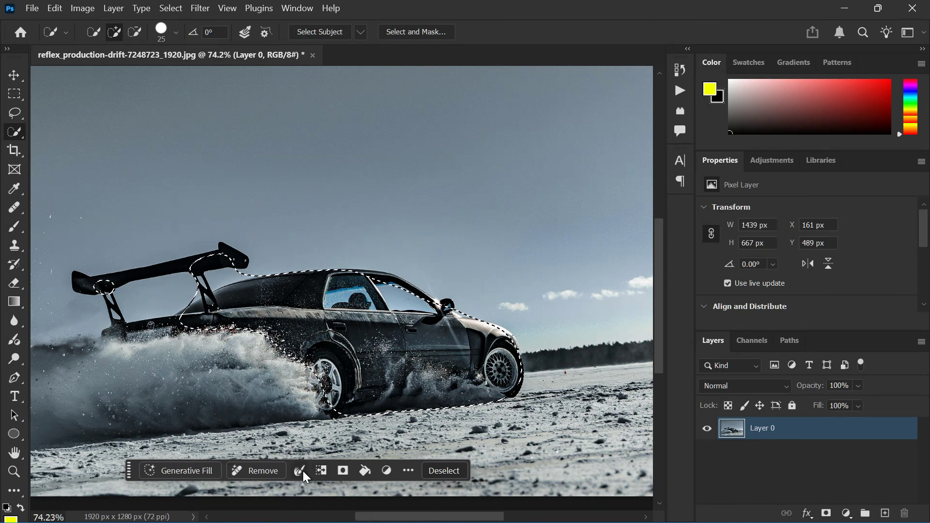
- Feather the selection once more by 1 pixel and add the rear spoiler and trunk to it
{"action": "left_click", "coordinate": [302, 470]}
{"action": "left_click", "coordinate": [329, 430]}
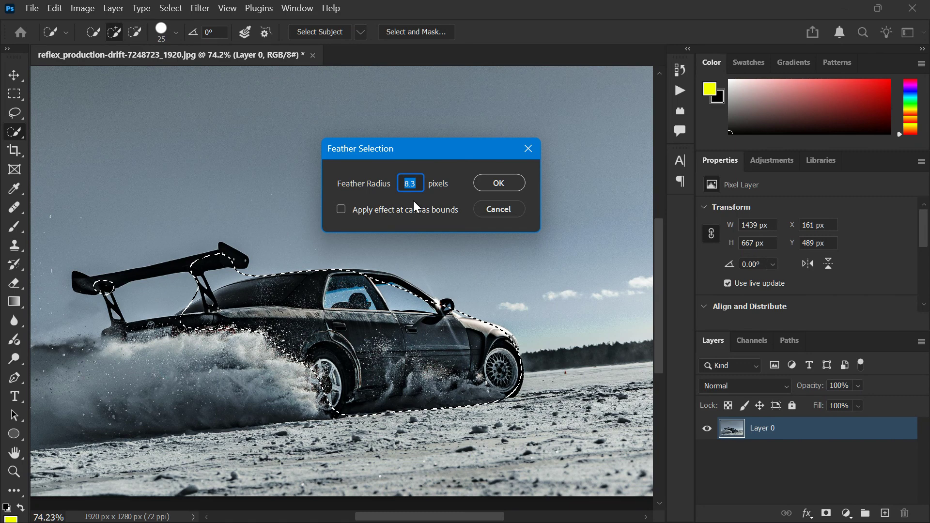
{"action": "type", "text": "1"}
{"action": "left_click", "coordinate": [500, 183]}
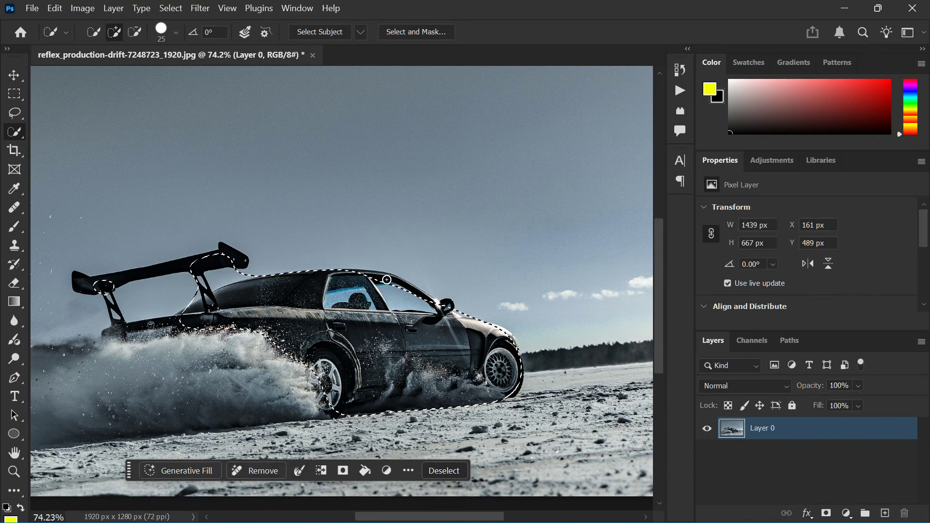
{"action": "mouse_move", "coordinate": [179, 266]}
{"action": "left_mouse_down"}
{"action": "mouse_move", "coordinate": [141, 319]}
{"action": "mouse_move", "coordinate": [152, 334]}
{"action": "left_mouse_up"}
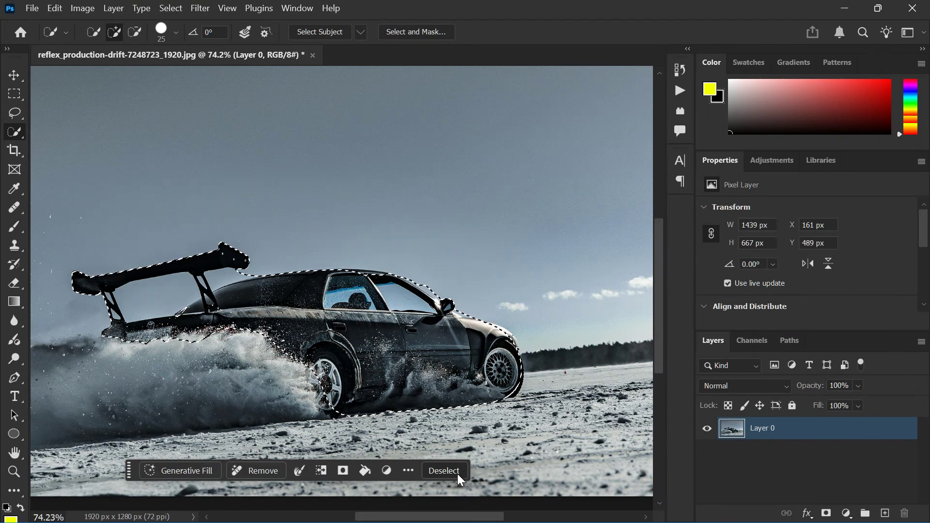
- Clear the selection and reselect the car automatically as the photo's subject
{"action": "left_click", "coordinate": [444, 471]}
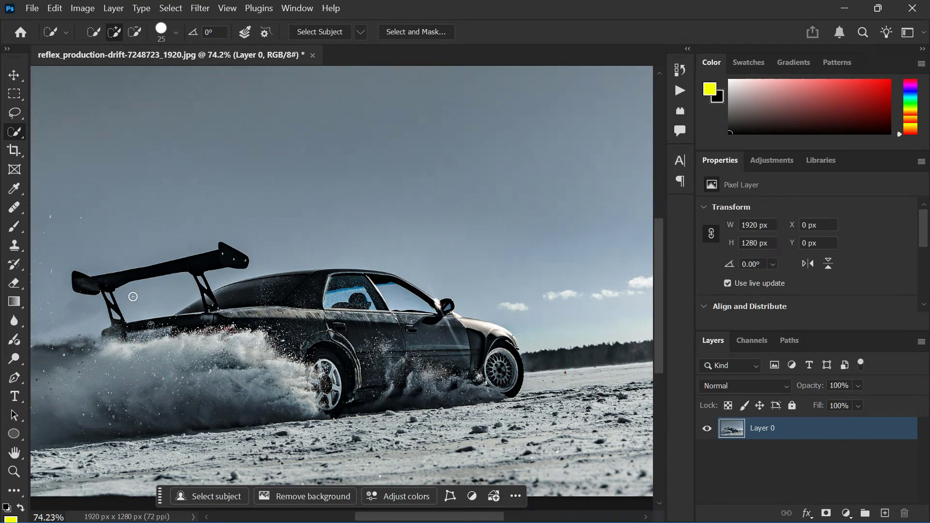
{"action": "left_click", "coordinate": [170, 8]}
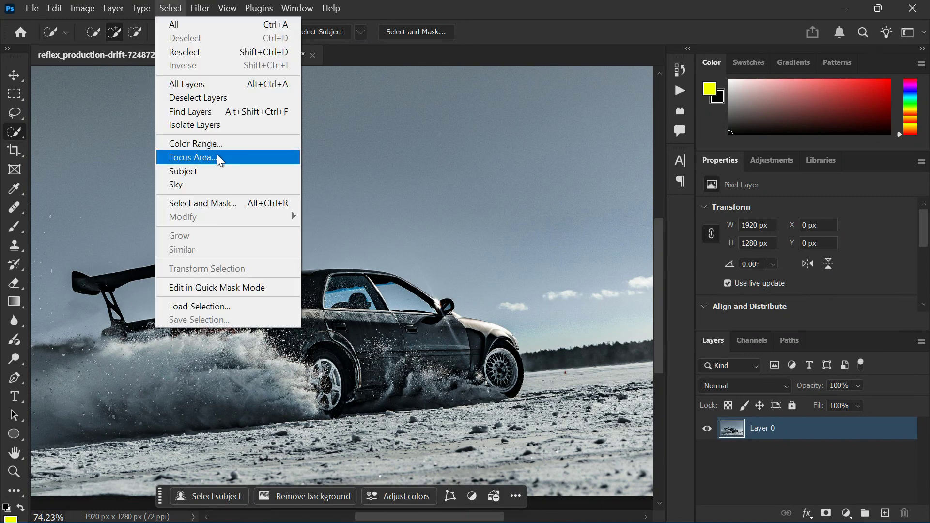
{"action": "left_click", "coordinate": [216, 172]}
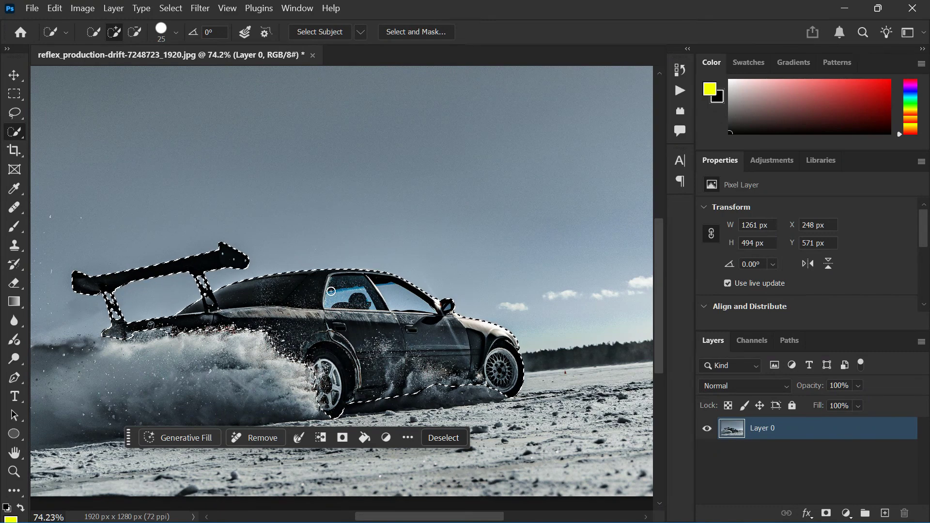
- Feather the automatic subject selection, leaving the effect at canvas bounds off
{"action": "left_click", "coordinate": [164, 11]}
{"action": "mouse_move", "coordinate": [260, 217]}
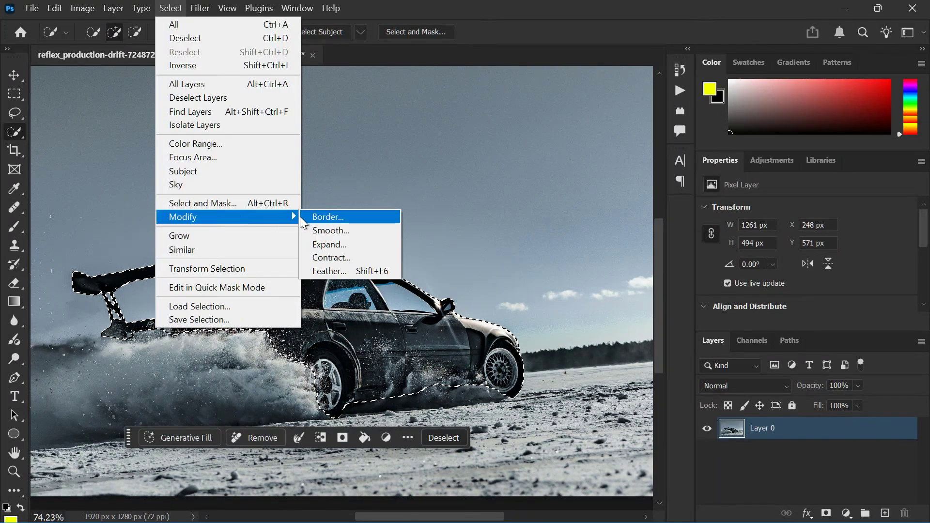
{"action": "left_click", "coordinate": [342, 271]}
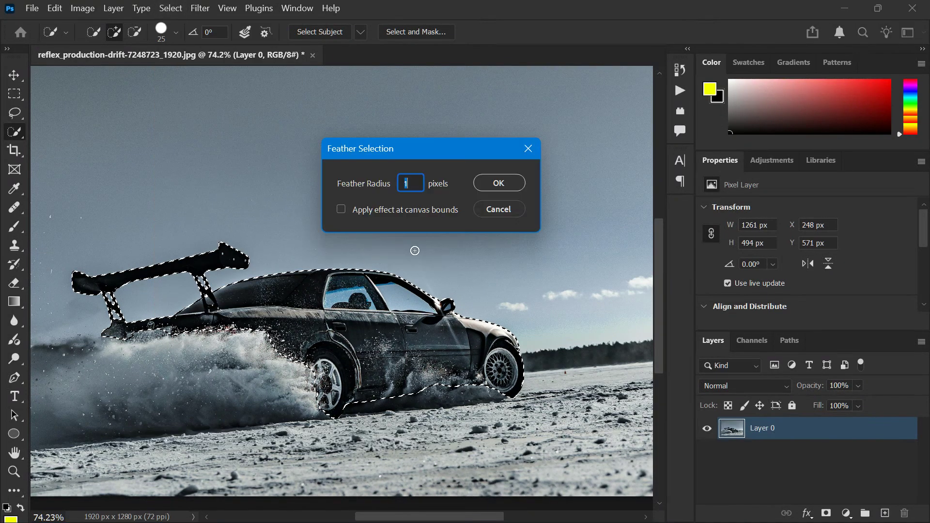
{"action": "left_click_drag", "start_coordinate": [398, 151], "coordinate": [424, 151]}
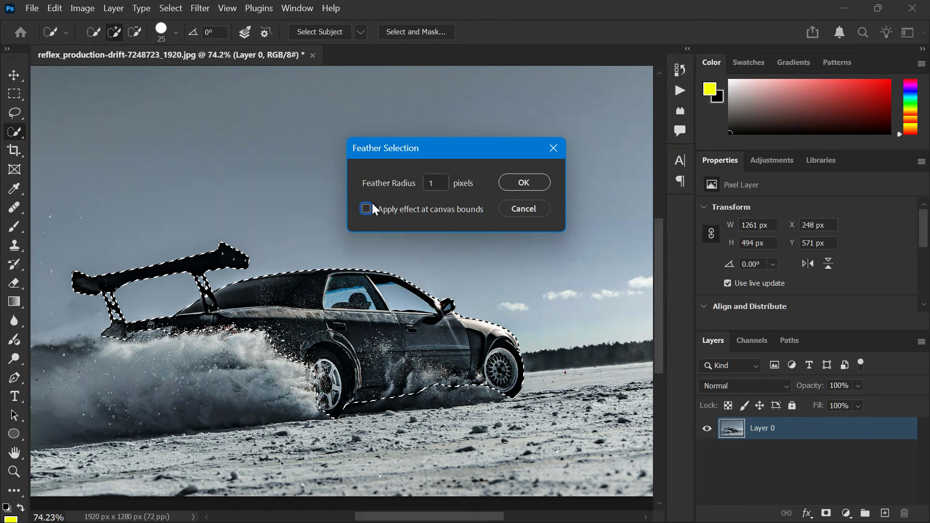
{"action": "left_click", "coordinate": [407, 184]}
{"action": "left_click", "coordinate": [509, 186]}
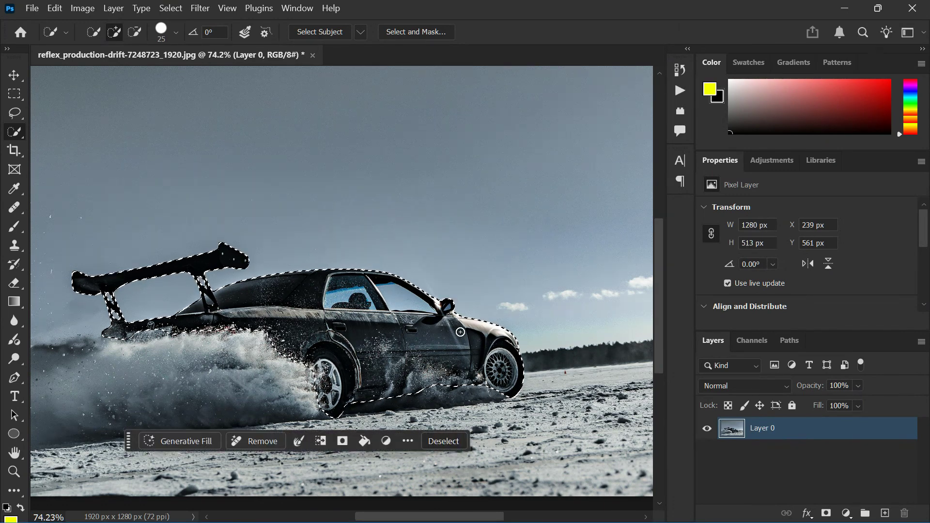
- Add a layer mask to Layer 0 from the feathered selection, inspect the car's soft edges, and undo the mask
{"action": "scroll", "coordinate": [498, 320], "scroll_direction": "up", "scroll_amount": 5}
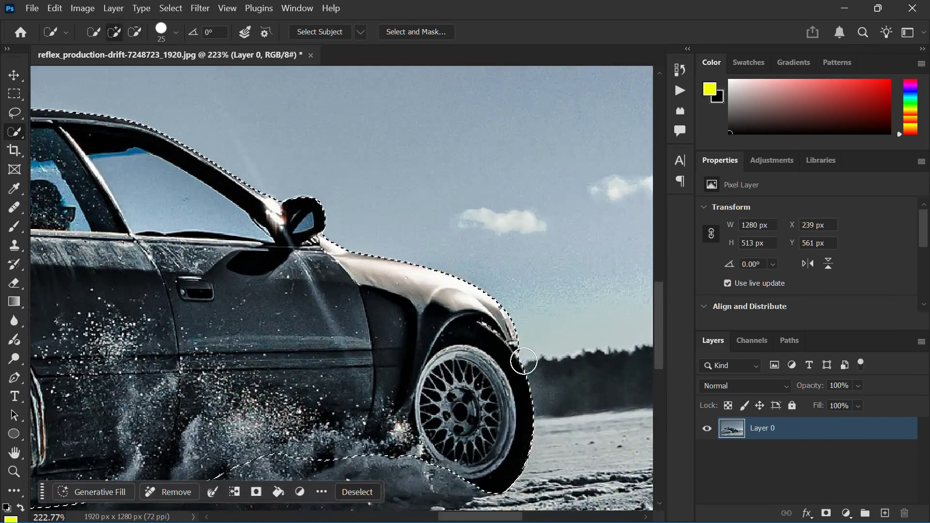
{"action": "scroll", "coordinate": [499, 321], "scroll_direction": "down", "scroll_amount": 3}
{"action": "left_click", "coordinate": [825, 515]}
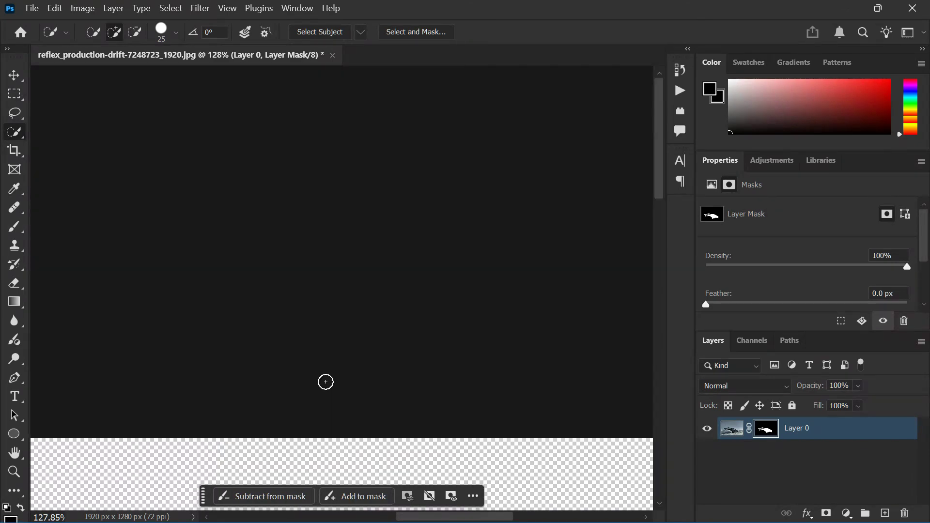
{"action": "scroll", "coordinate": [325, 382], "scroll_direction": "down", "scroll_amount": 3}
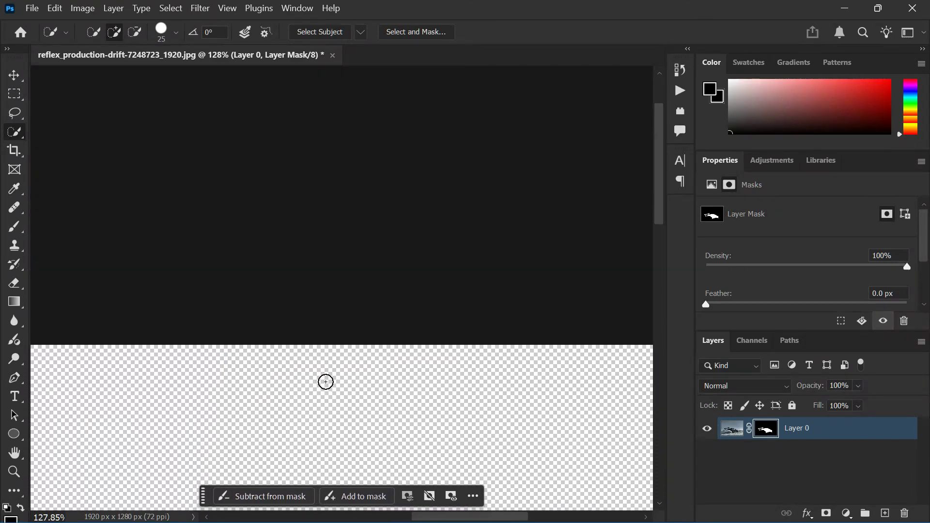
{"action": "scroll", "coordinate": [324, 381], "scroll_direction": "down", "scroll_amount": 3}
{"action": "scroll", "coordinate": [277, 411], "scroll_direction": "down", "scroll_amount": 5}
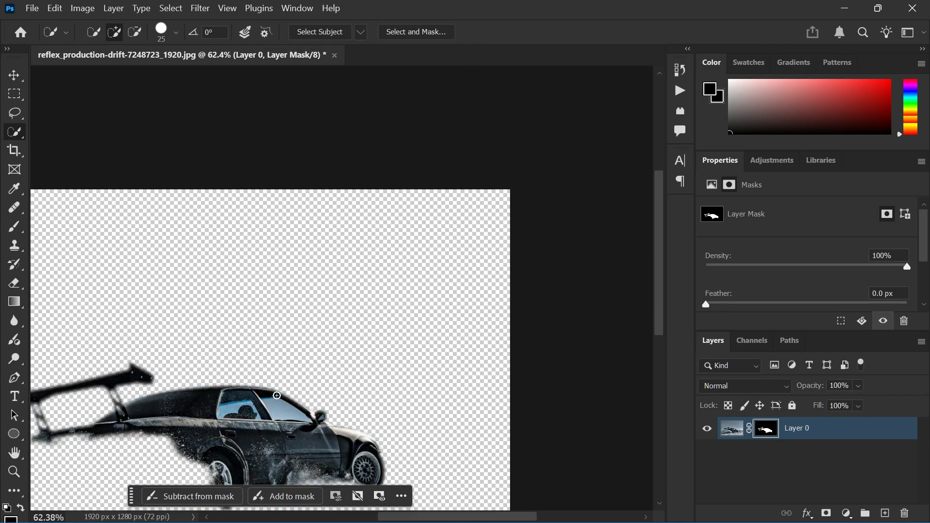
{"action": "key", "text": "space"}
{"action": "left_click_drag", "start_coordinate": [271, 394], "coordinate": [400, 310]}
{"action": "left_click_drag", "start_coordinate": [366, 361], "coordinate": [292, 357]}
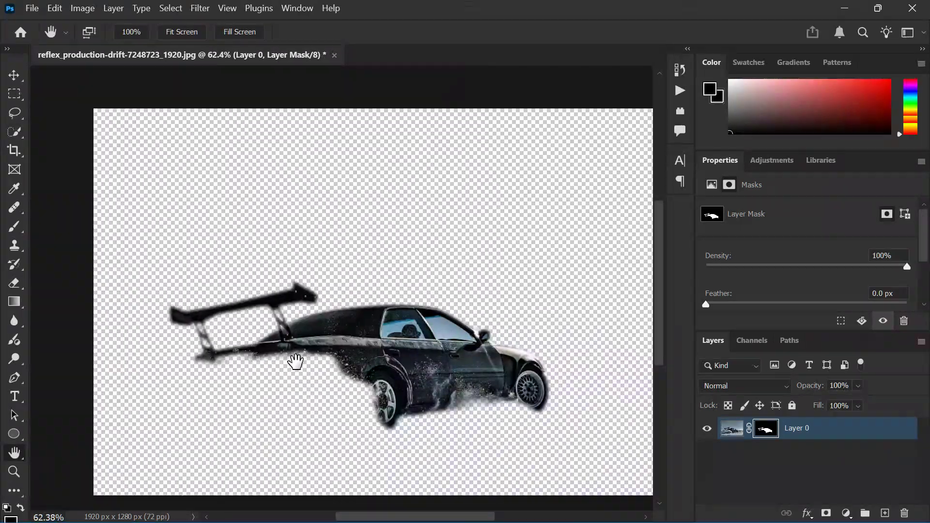
{"action": "key", "text": "ctrl+z"}
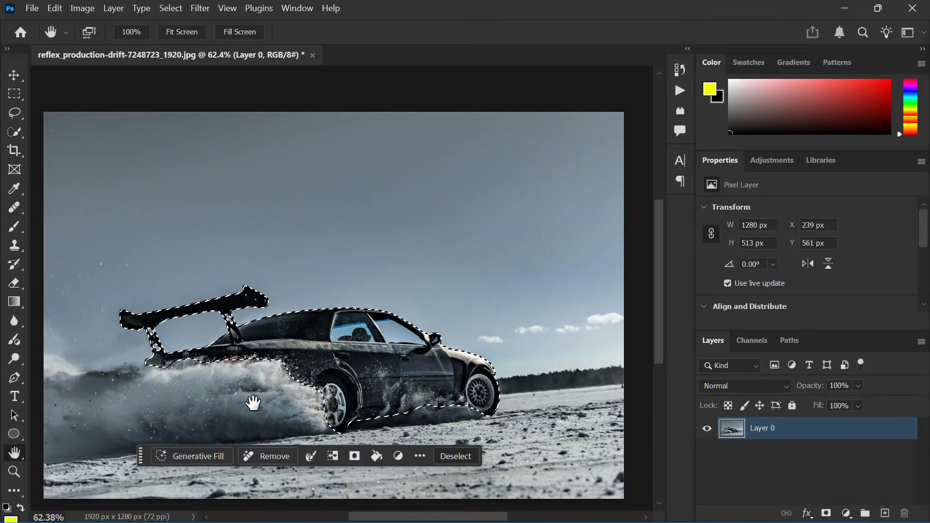
{"action": "left_click", "coordinate": [170, 8]}
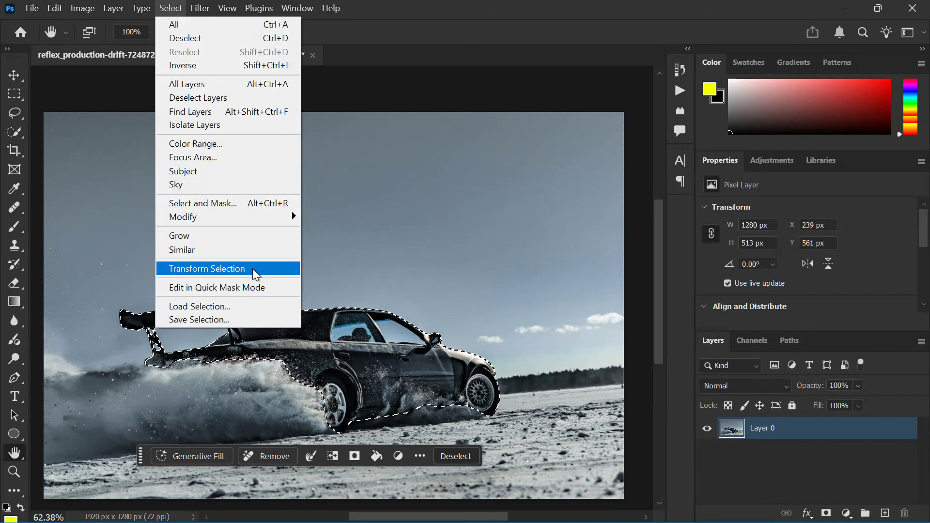
{"action": "left_click", "coordinate": [716, 451]}
{"action": "left_click", "coordinate": [700, 453]}
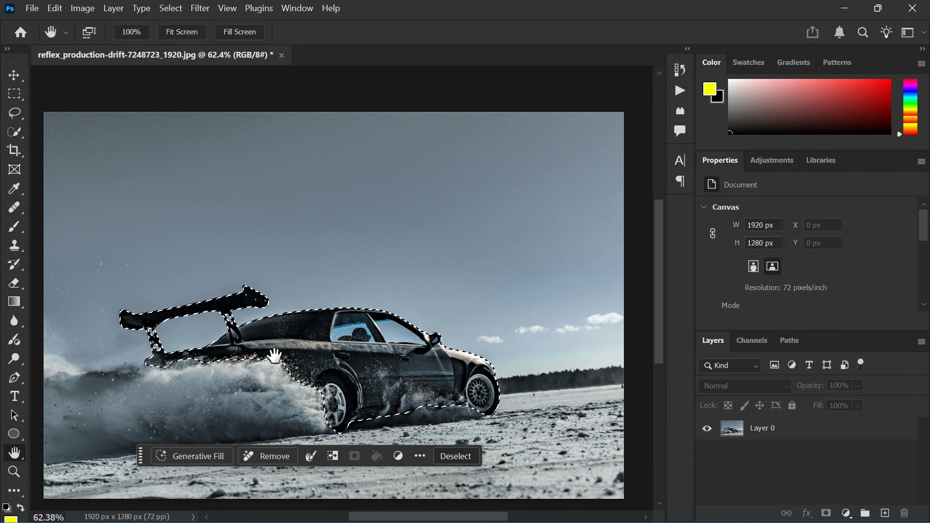
{"action": "left_click", "coordinate": [791, 431]}
- Open the car selection in Select and Mask and set its Feather to 0.9 px
{"action": "left_click", "coordinate": [181, 13]}
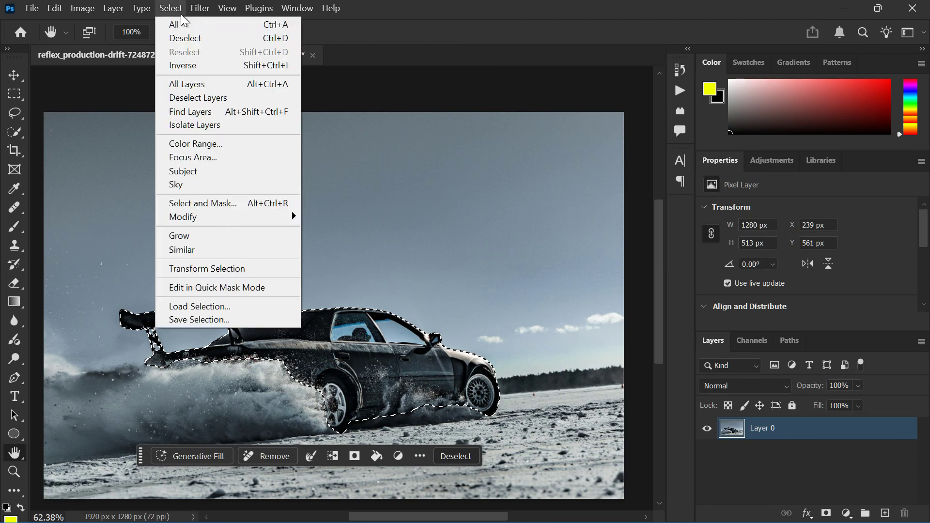
{"action": "left_click", "coordinate": [208, 204]}
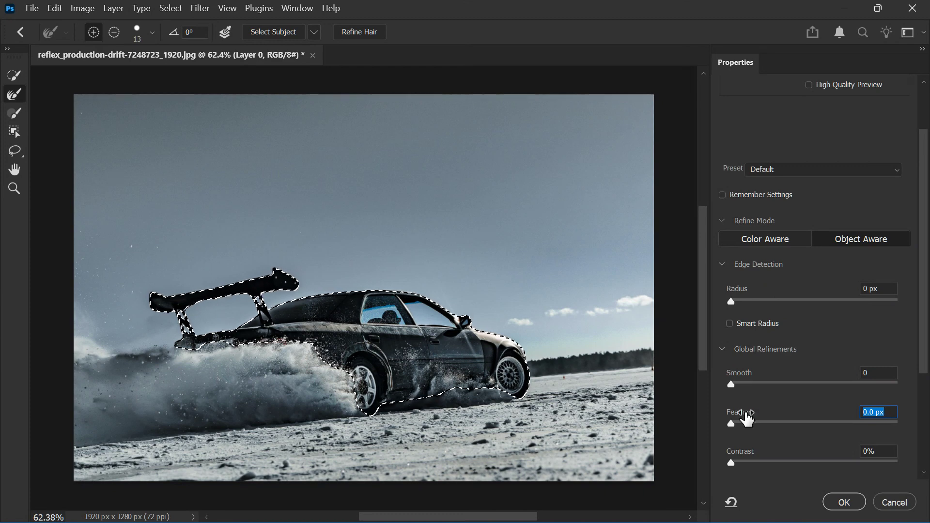
{"action": "left_click_drag", "start_coordinate": [750, 418], "coordinate": [810, 415]}
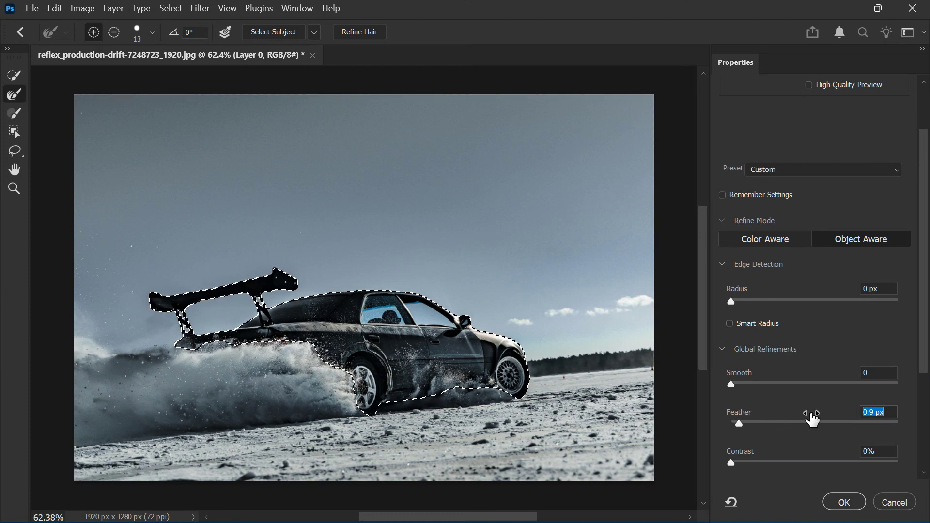
- Set the selection's Contrast to 22% and Smooth to 10 in the global refinements
{"action": "key", "text": "alt"}
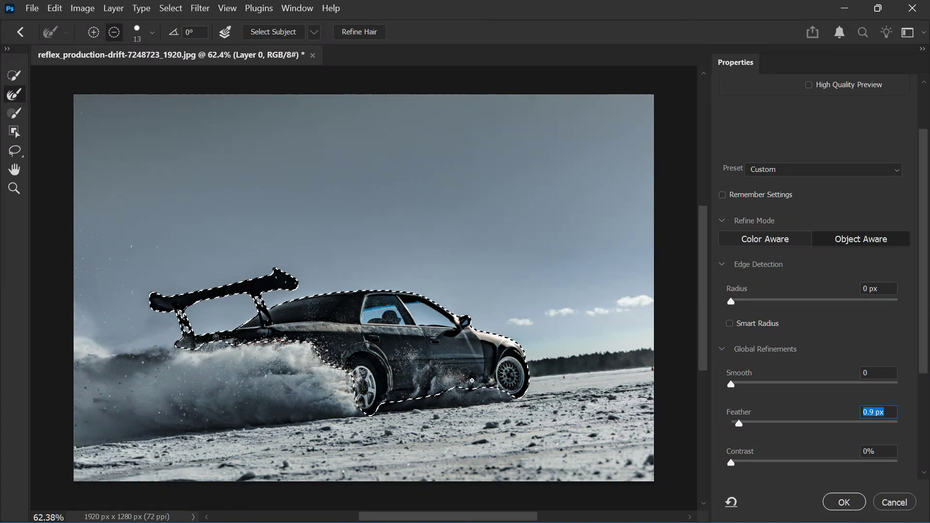
{"action": "key", "text": "space"}
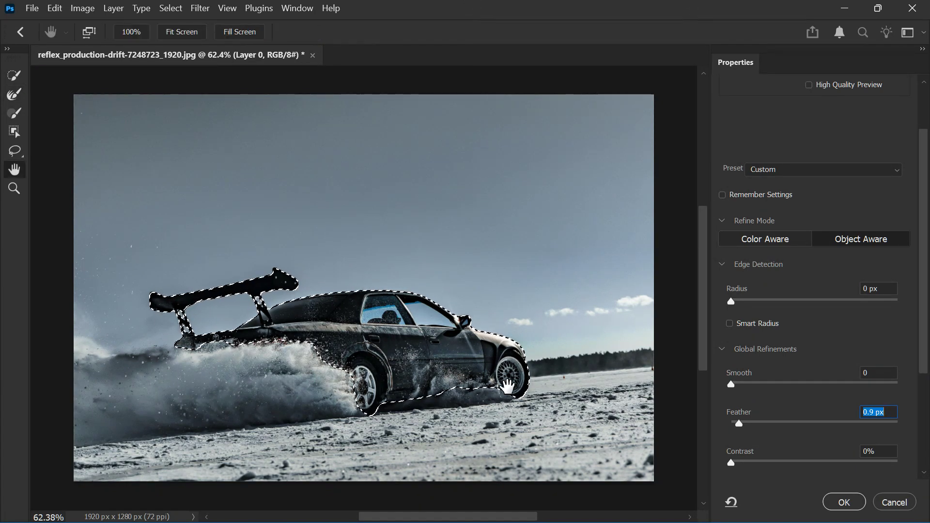
{"action": "left_click", "coordinate": [481, 372]}
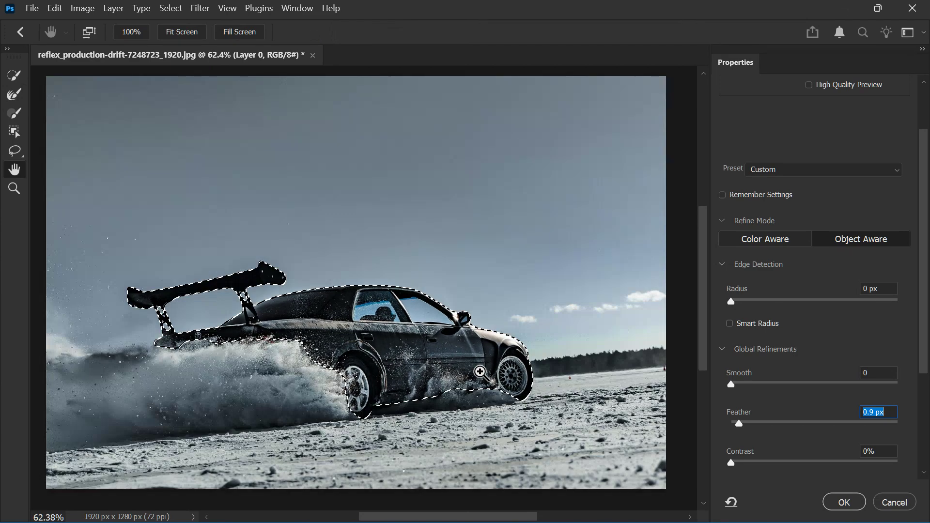
{"action": "left_click", "coordinate": [481, 291]}
{"action": "left_click", "coordinate": [475, 371]}
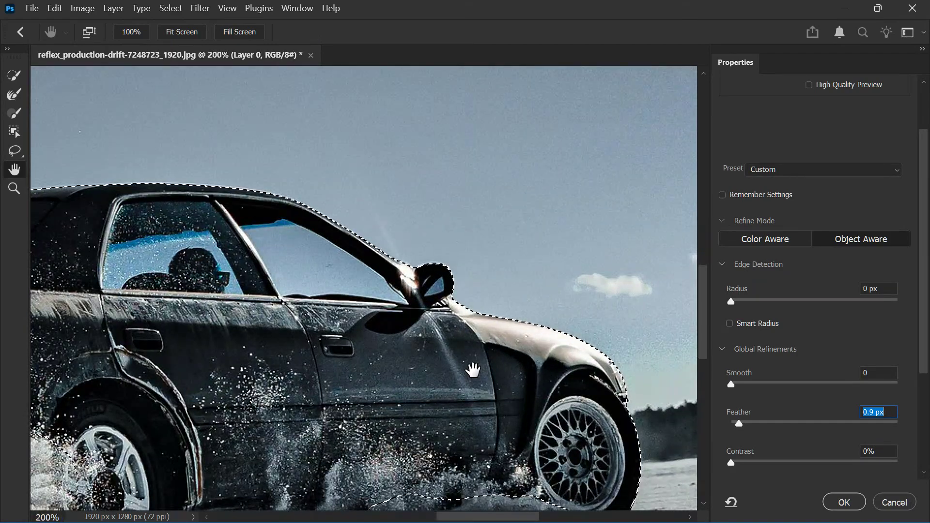
{"action": "left_click_drag", "start_coordinate": [472, 371], "coordinate": [471, 283]}
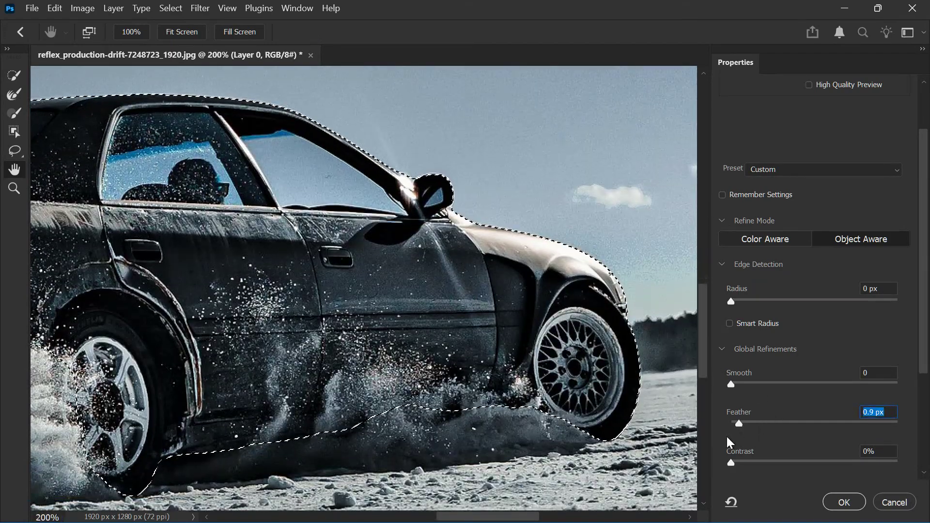
{"action": "left_click_drag", "start_coordinate": [730, 463], "coordinate": [768, 470]}
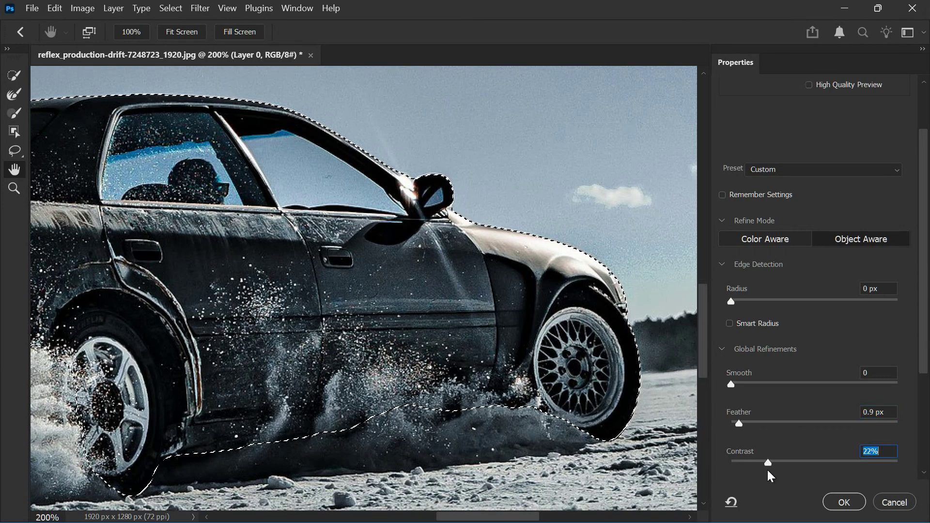
{"action": "left_click_drag", "start_coordinate": [732, 383], "coordinate": [748, 385]}
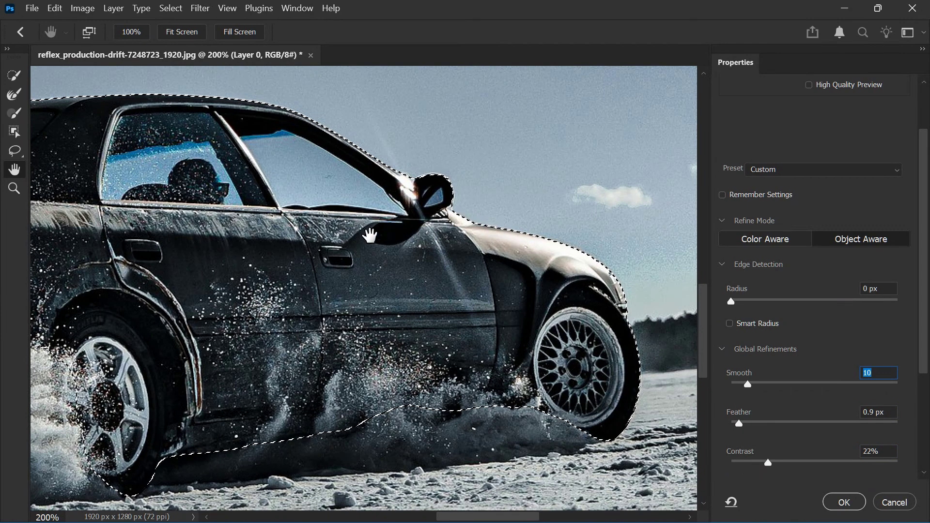
- Subtract the front side window from the selection with the Quick Selection tool, then apply the refinements with Feather at 2.4 px
{"action": "left_click_drag", "start_coordinate": [370, 236], "coordinate": [510, 283]}
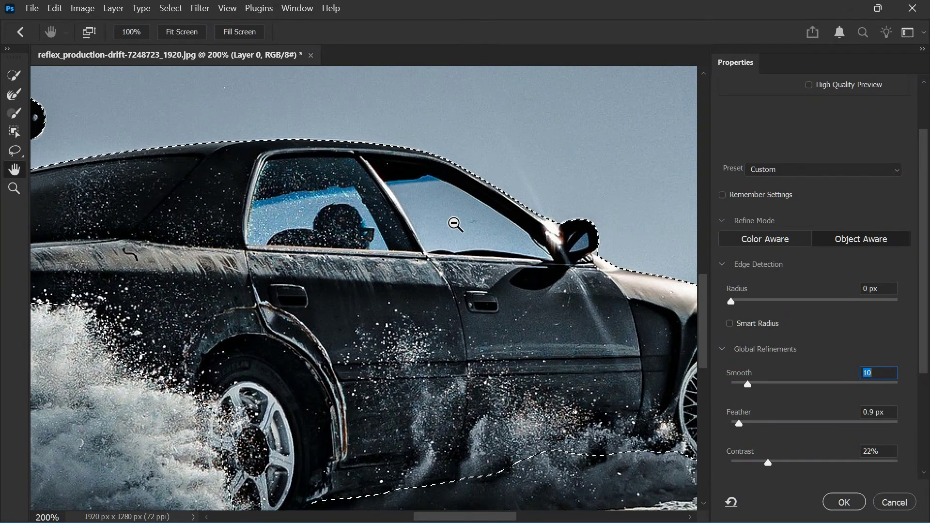
{"action": "left_click", "coordinate": [14, 75]}
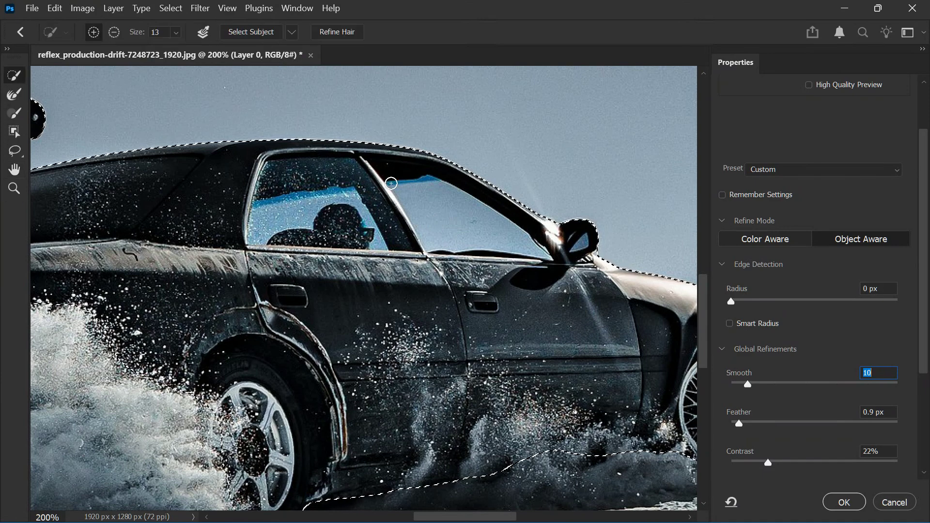
{"action": "mouse_move", "coordinate": [391, 184]}
{"action": "left_mouse_down"}
{"action": "mouse_move", "coordinate": [451, 231]}
{"action": "mouse_move", "coordinate": [506, 233]}
{"action": "left_mouse_up"}
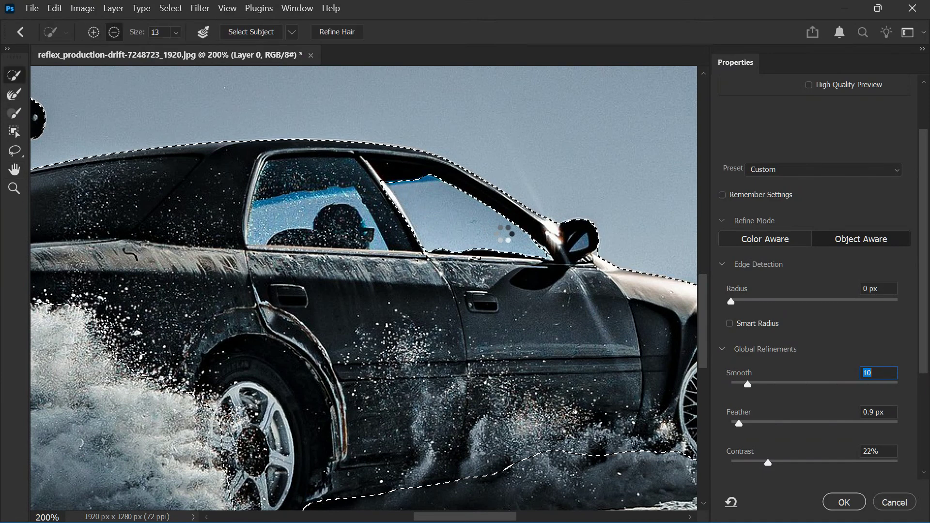
{"action": "left_click", "coordinate": [753, 423]}
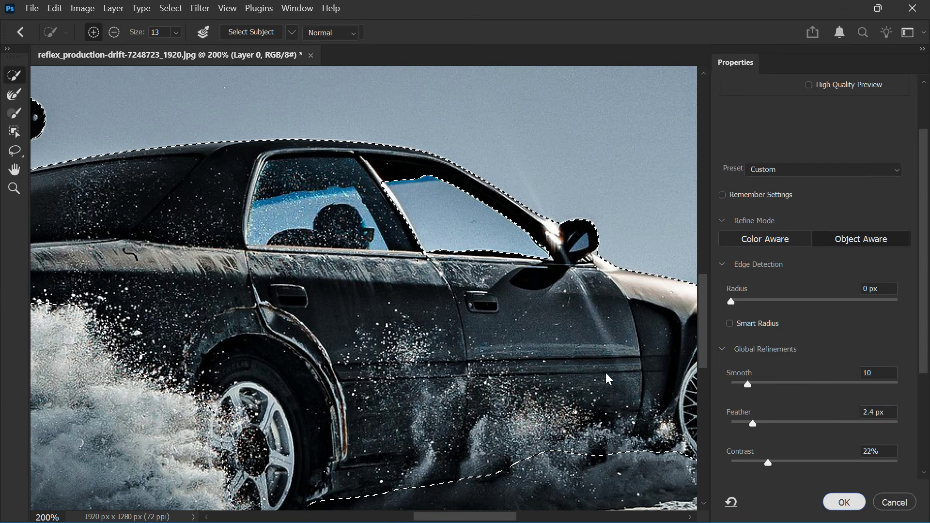
- Mask Layer 0 with the refined selection, inspect the feathered edges around the front side window, and undo the mask
{"action": "scroll", "coordinate": [541, 324], "scroll_direction": "down", "scroll_amount": 4}
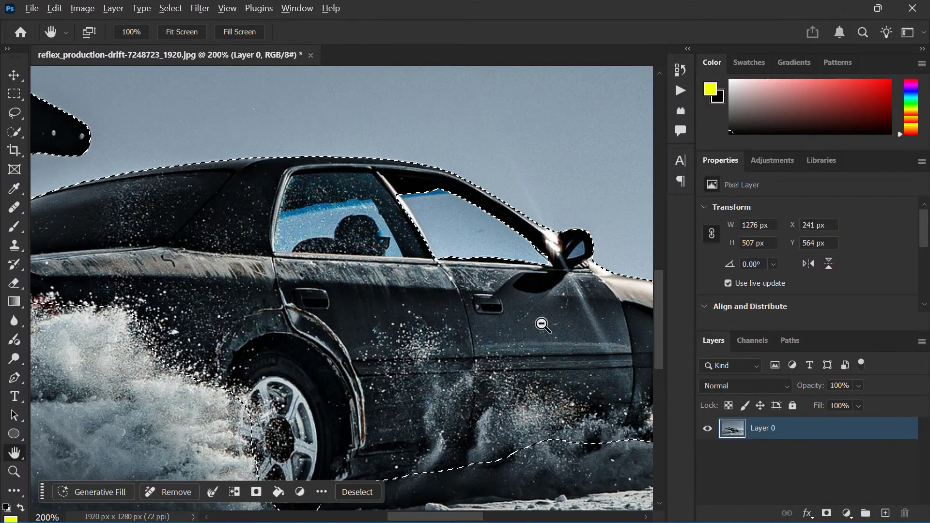
{"action": "left_click", "coordinate": [826, 514]}
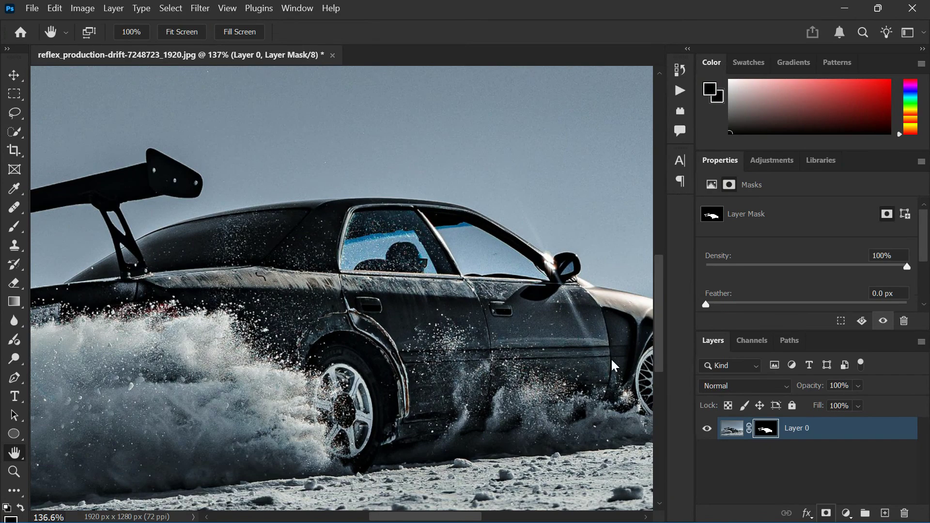
{"action": "scroll", "coordinate": [508, 249], "scroll_direction": "up", "scroll_amount": 12}
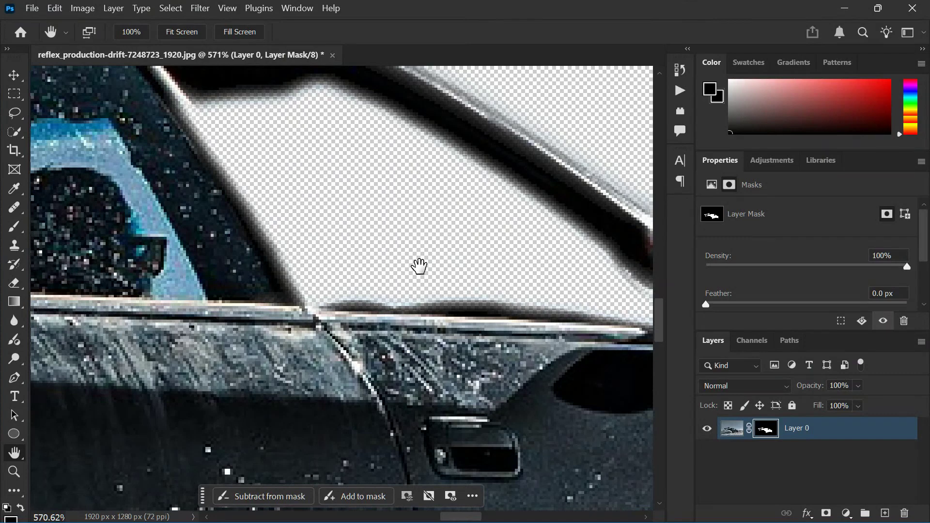
{"action": "scroll", "coordinate": [420, 271], "scroll_direction": "up", "scroll_amount": 3}
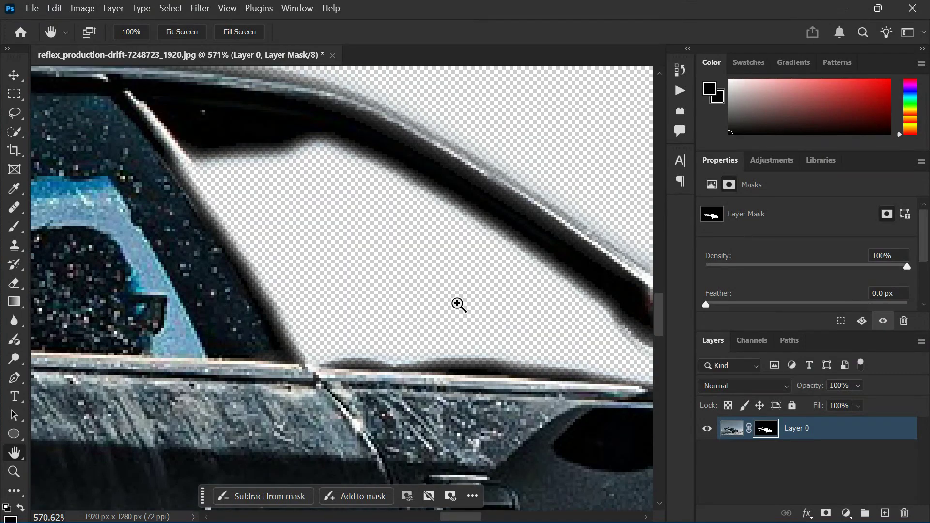
{"action": "key", "text": "ctrl+z"}
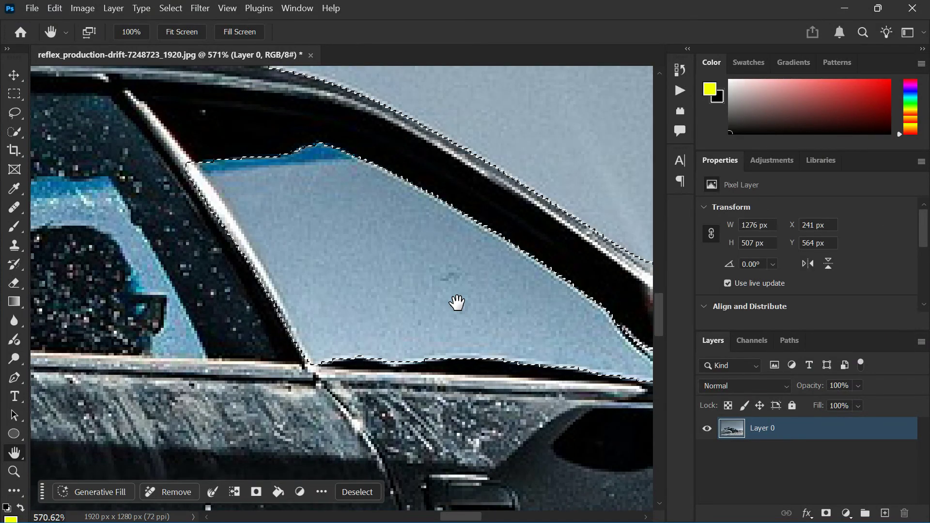
{"action": "scroll", "coordinate": [459, 305], "scroll_direction": "down", "scroll_amount": 3}
{"action": "scroll", "coordinate": [459, 304], "scroll_direction": "down", "scroll_amount": 3}
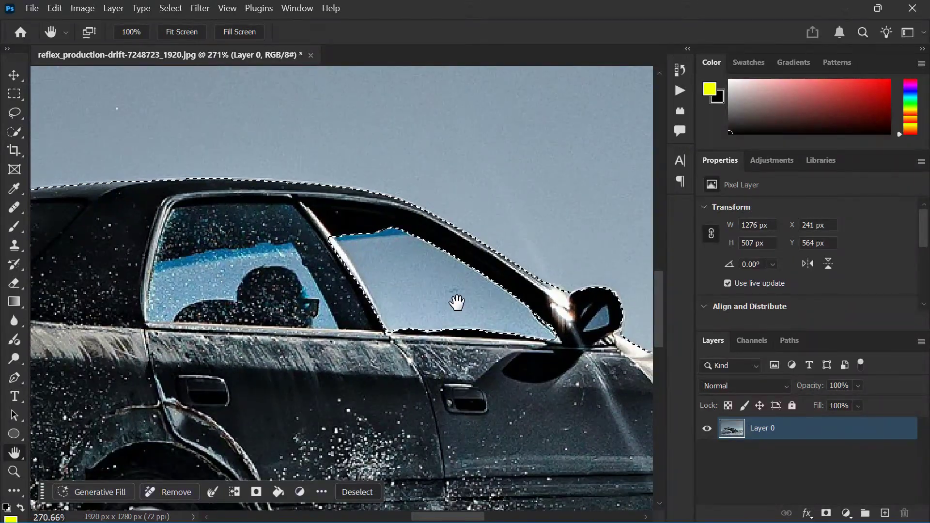
{"action": "scroll", "coordinate": [457, 303], "scroll_direction": "down", "scroll_amount": 1}
{"action": "scroll", "coordinate": [413, 296], "scroll_direction": "down", "scroll_amount": 5}
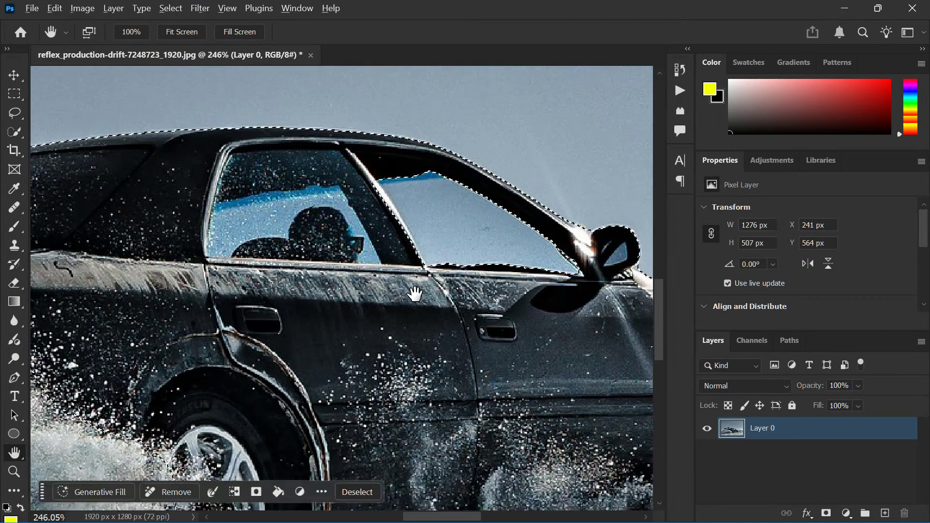
{"action": "scroll", "coordinate": [415, 296], "scroll_direction": "down", "scroll_amount": 2}
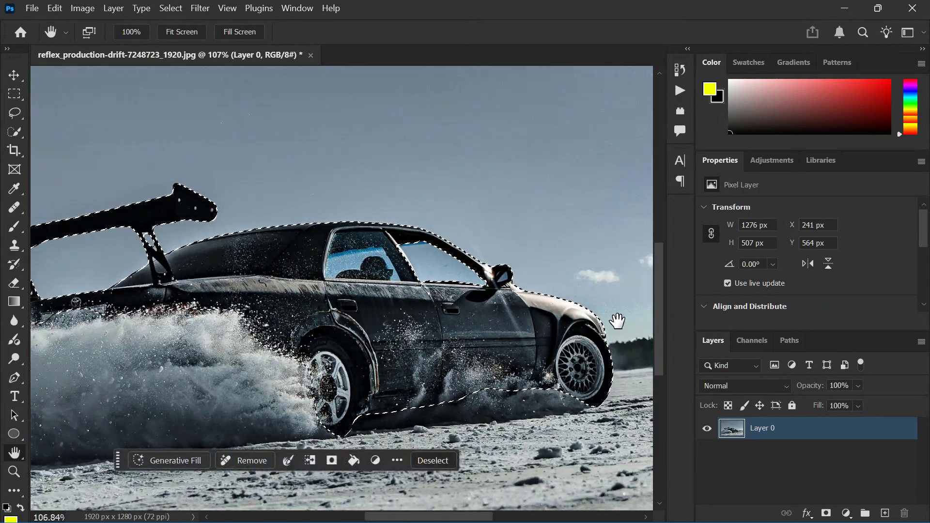